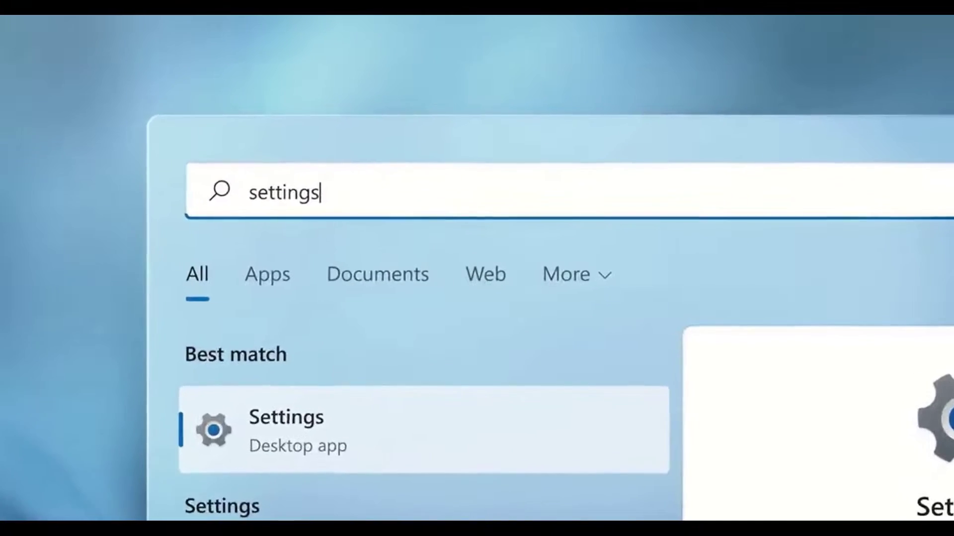
key(Return)
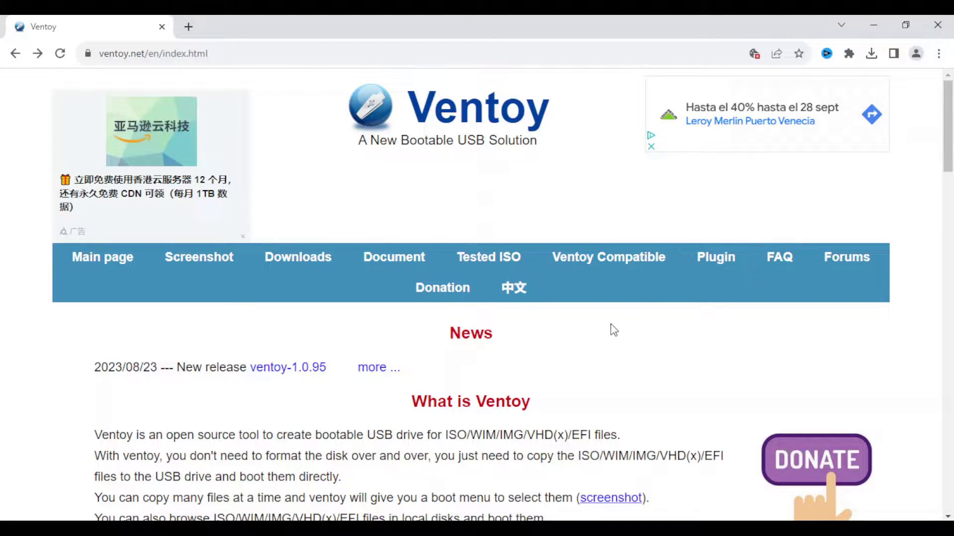
Step: Open the Downloads page of the Ventoy website
click(226, 56)
click(268, 55)
click(3, 252)
click(282, 262)
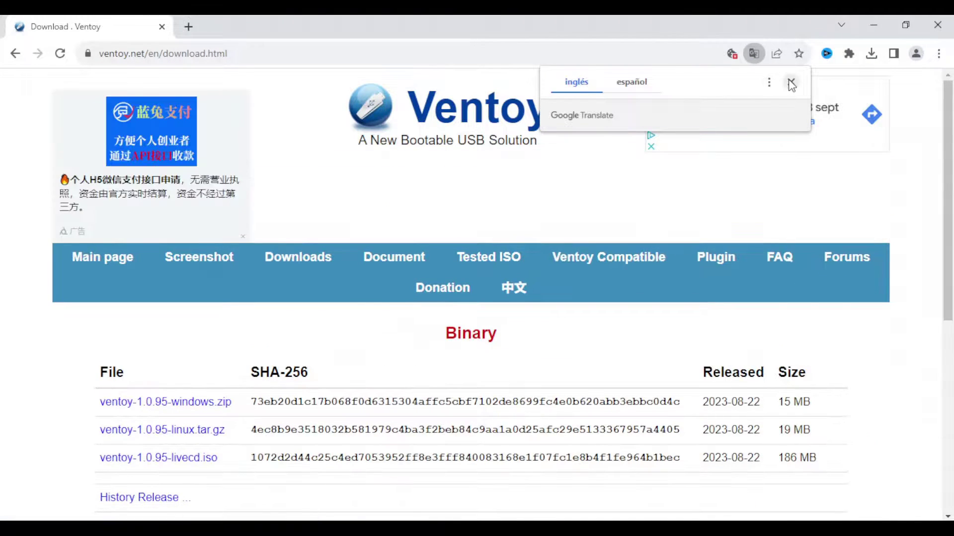
Step: Follow the Windows package link to the GitHub releases and download ventoy-1.0.95-windows.zip from the Ventoy 1.0.95 assets
click(791, 83)
scroll(191, 361, down, 2)
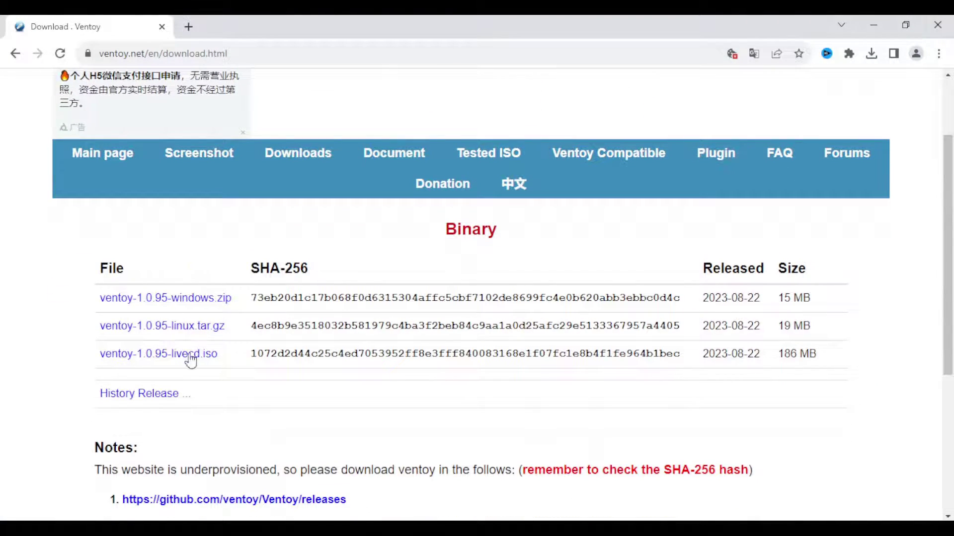
click(164, 300)
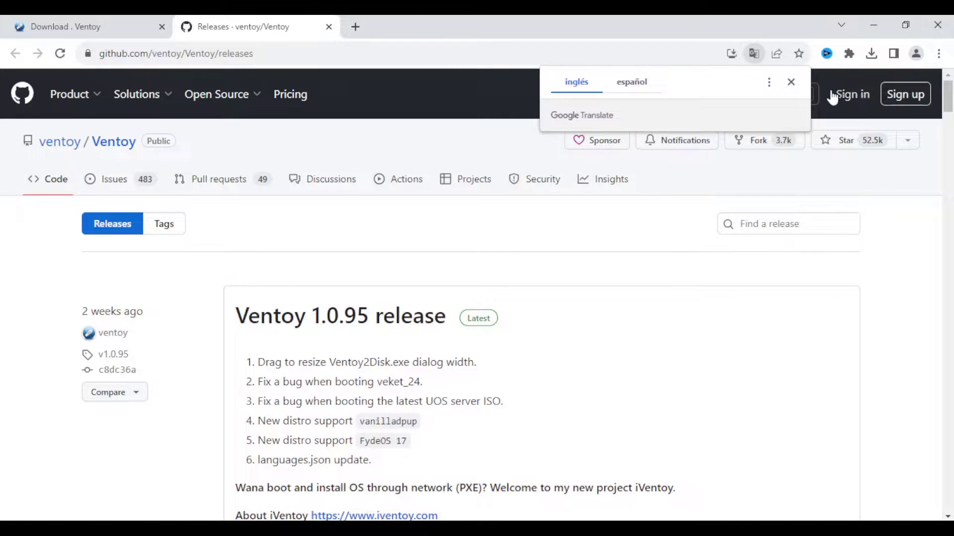
click(792, 82)
drag(949, 100, 949, 148)
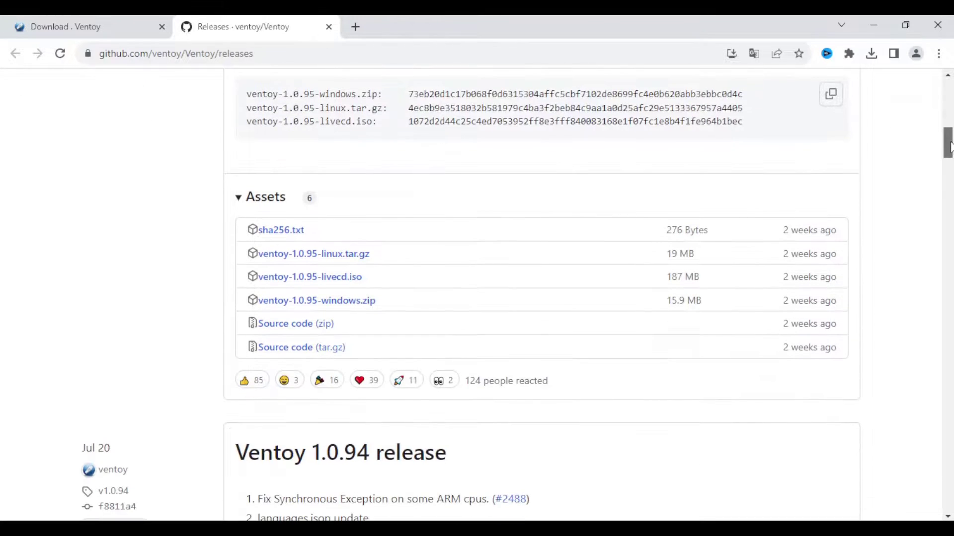
click(320, 309)
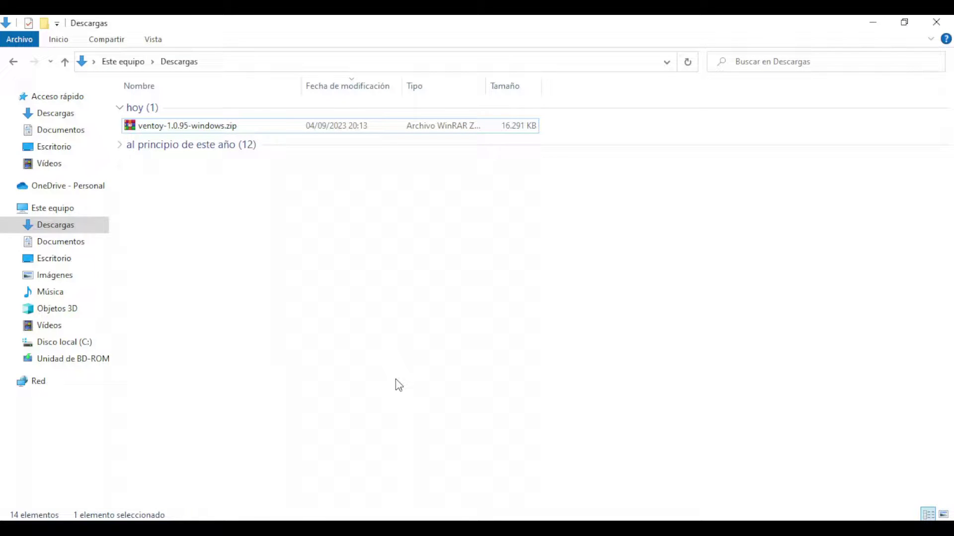
Step: Extract ventoy-1.0.95-windows.zip in the Descargas folder into its own ventoy-1.0.95-windows folder
click(159, 124)
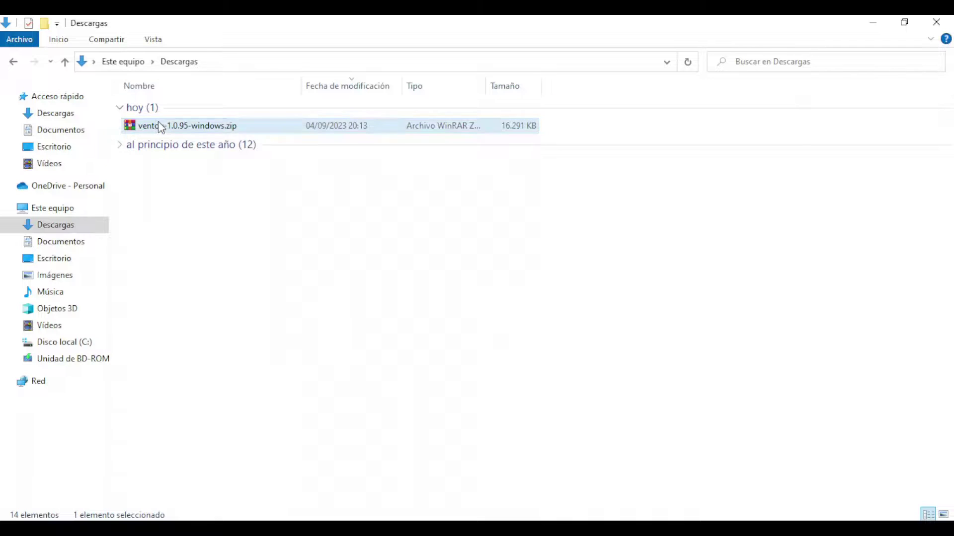
right_click(159, 125)
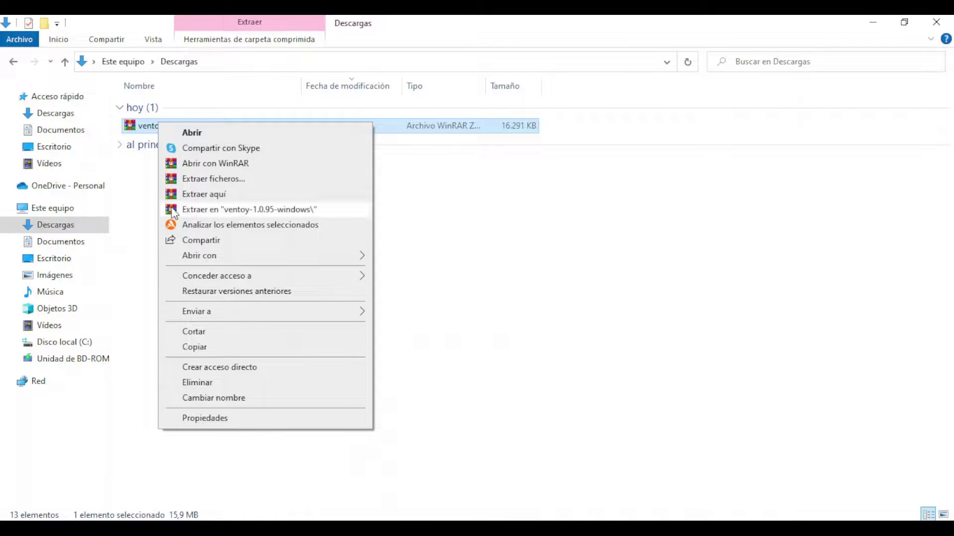
click(190, 210)
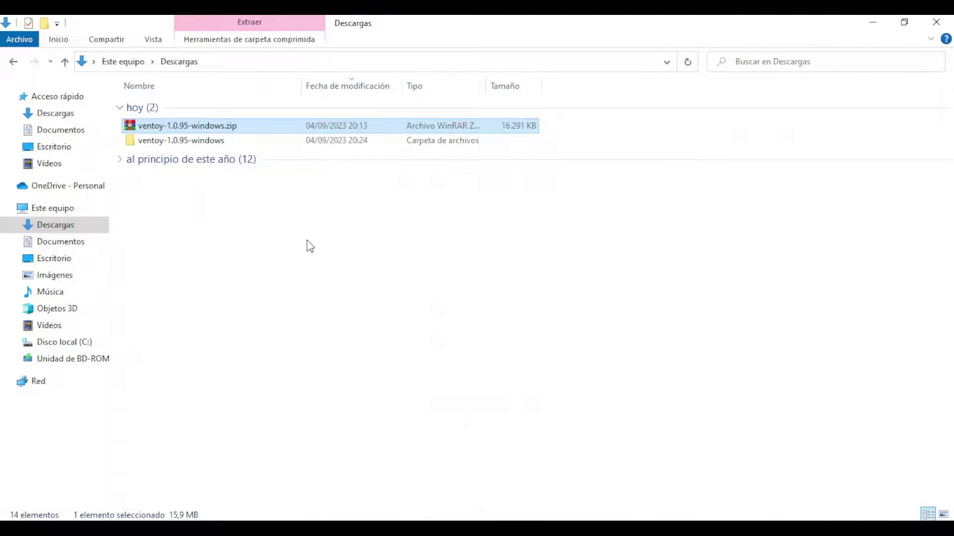
Step: Go into the extracted ventoy-1.0.95 folder and run Ventoy2Disk.exe
double_click(158, 141)
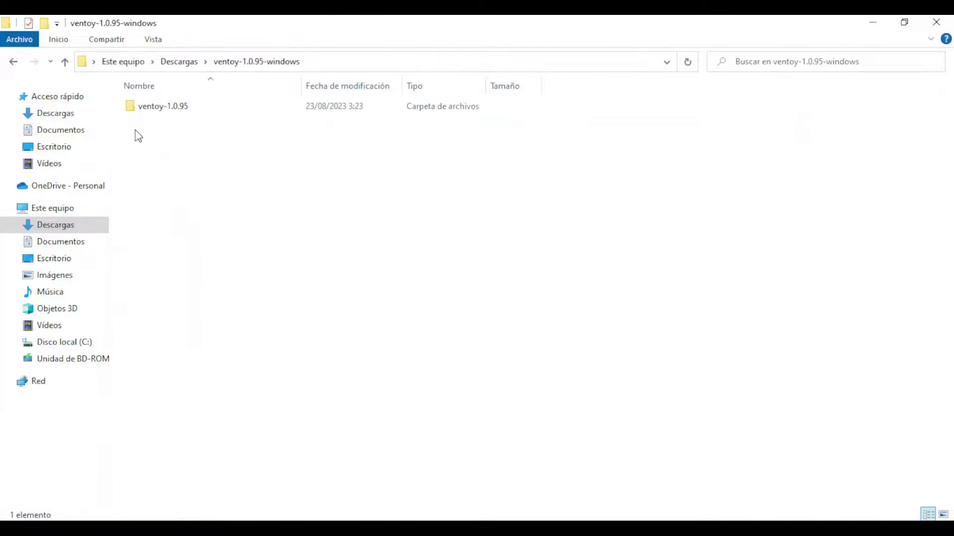
double_click(170, 108)
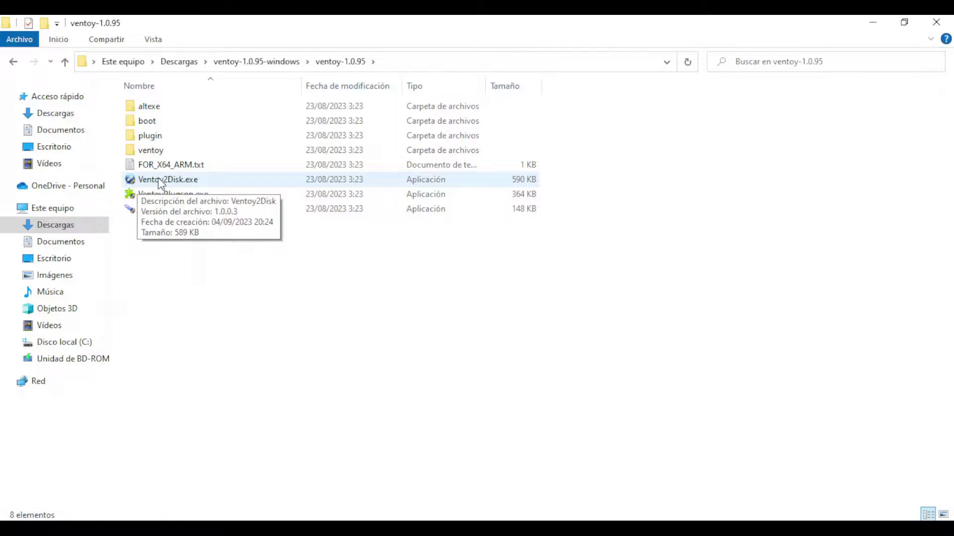
double_click(160, 182)
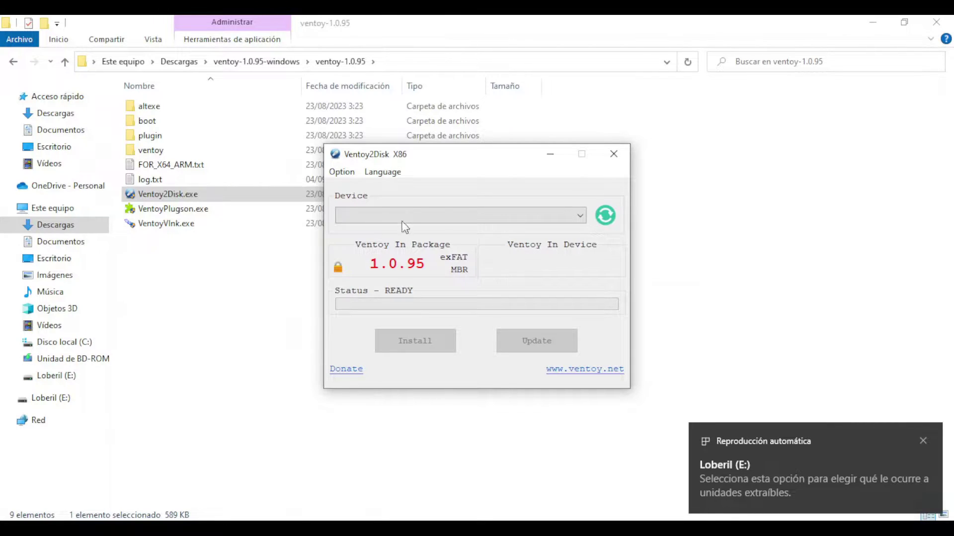
Step: Refresh the device list, start installing Ventoy on the 32GB Kingston DataTraveler 3.0 (E:), and confirm the fresh install with YES
click(607, 216)
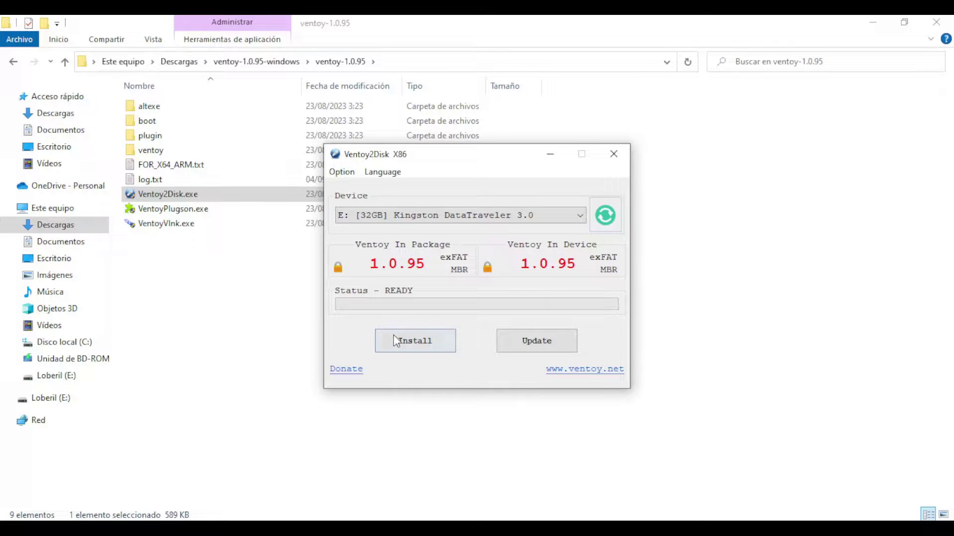
click(421, 343)
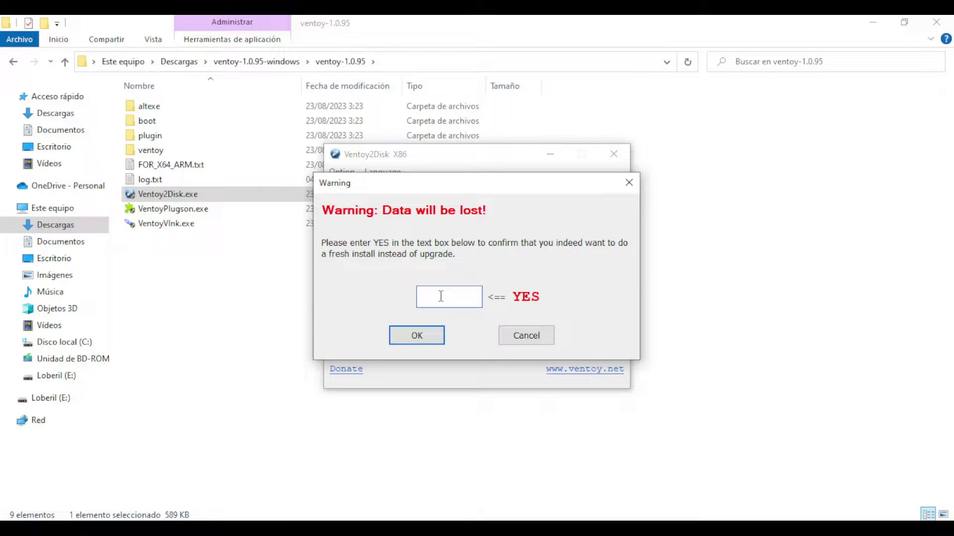
text(Y)
key(BackSpace)
key(BackSpace)
key(BackSpace)
text(YES)
click(404, 335)
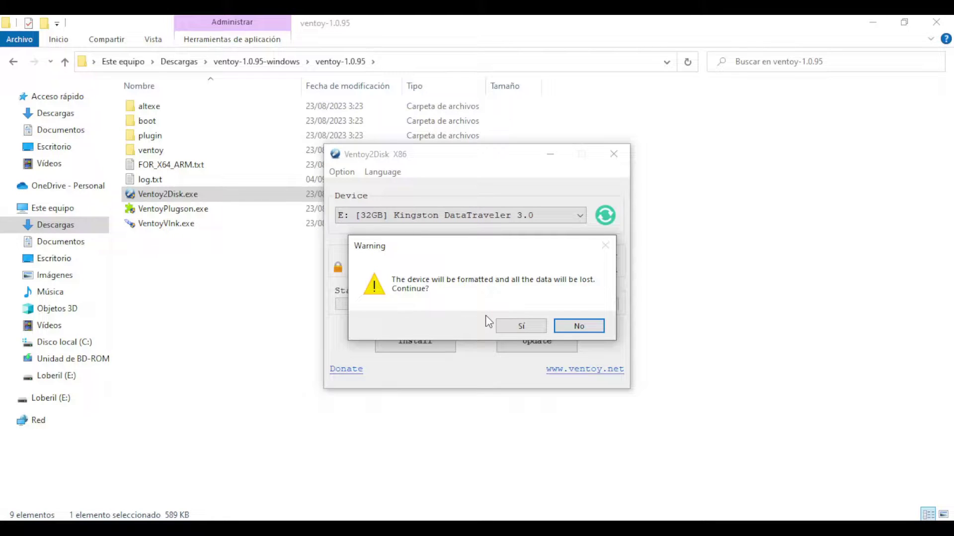
Step: Approve formatting the USB device to complete the Ventoy installation, then close the installer and show the Ventoy (E:) drive
click(509, 326)
click(508, 324)
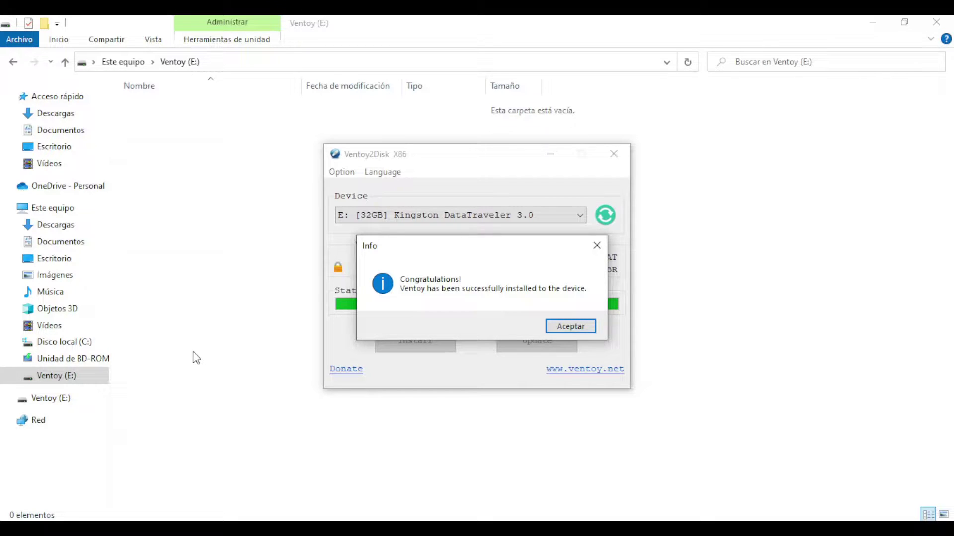
click(569, 329)
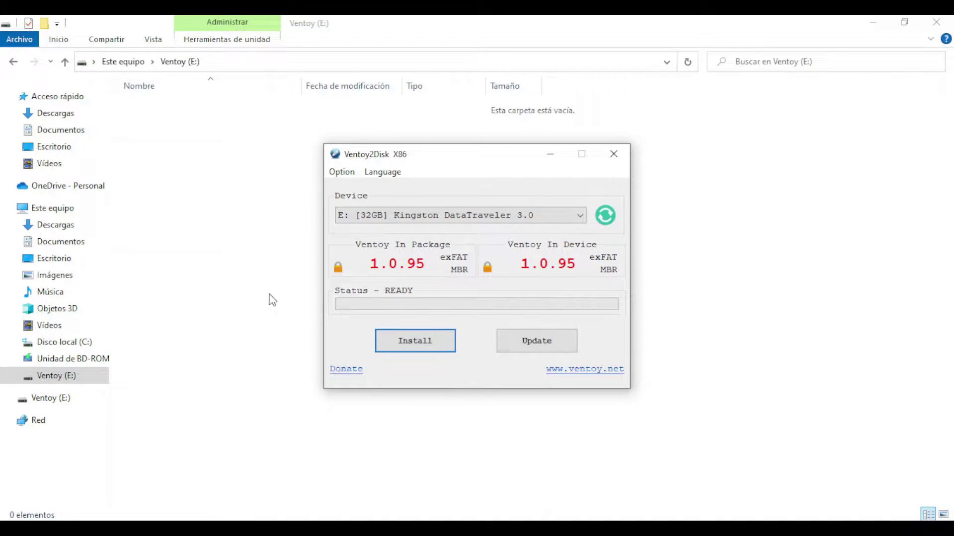
click(614, 154)
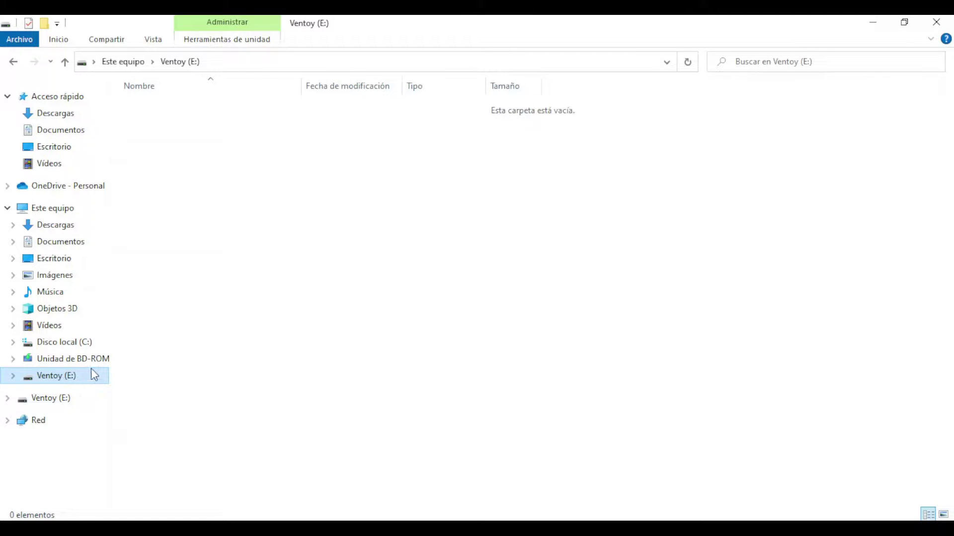
click(67, 376)
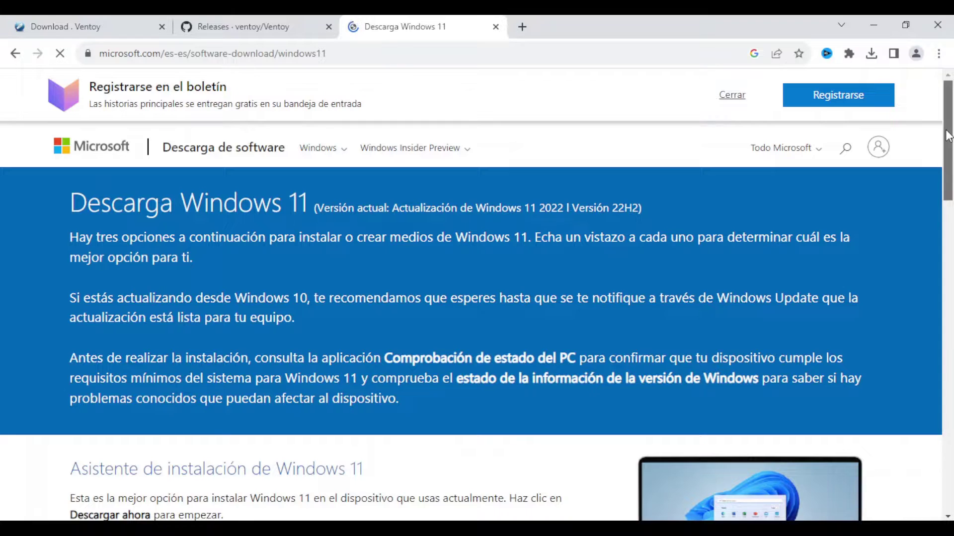
Step: On Microsoft's Windows 11 download page, select Windows 11 (multi-edition ISO) as the disk image and submit the choice
drag(952, 109, 952, 326)
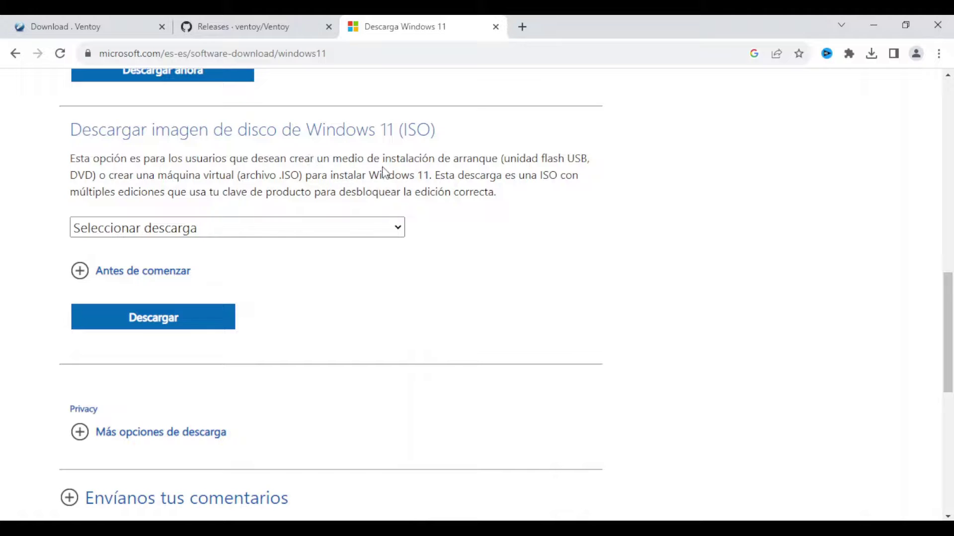
click(400, 233)
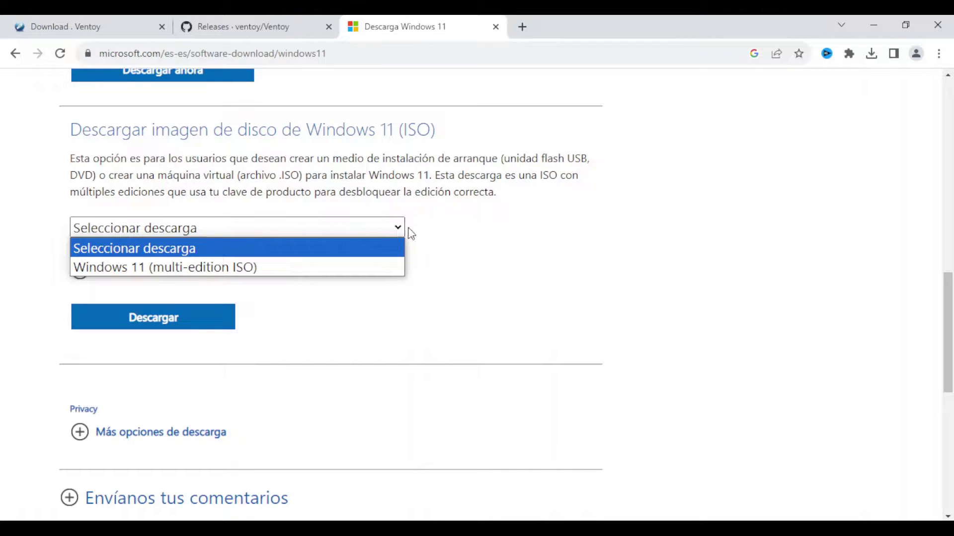
click(131, 270)
click(141, 330)
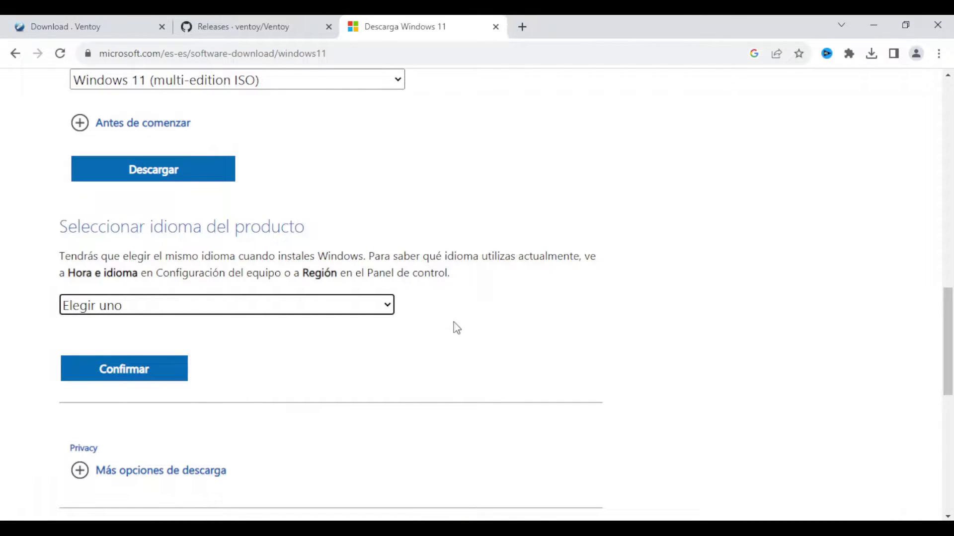
Step: Choose Español as the product language and confirm it
click(389, 309)
click(128, 246)
click(124, 371)
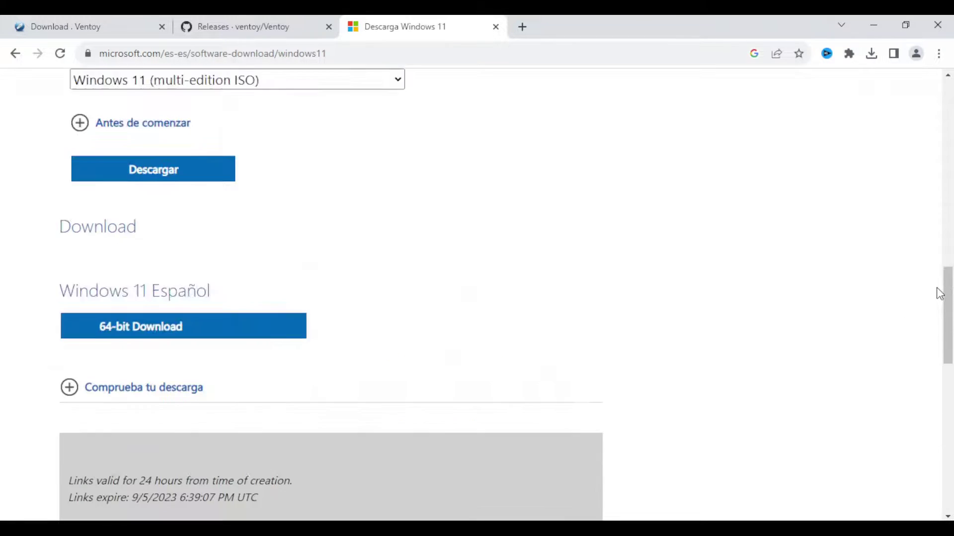
Step: Start the 64-bit download of the Windows 11 Español ISO and check it in the recent downloads
scroll(944, 293, down, 3)
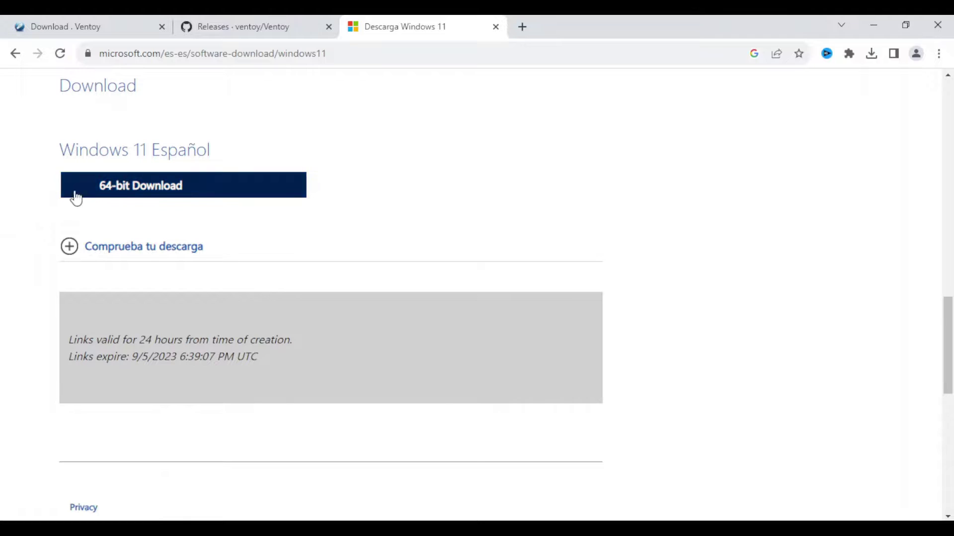
click(128, 189)
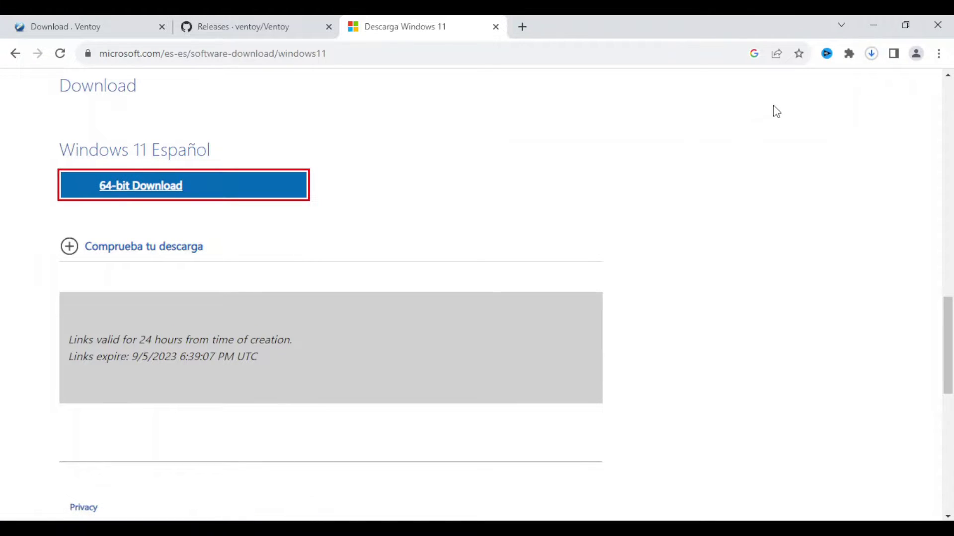
click(872, 55)
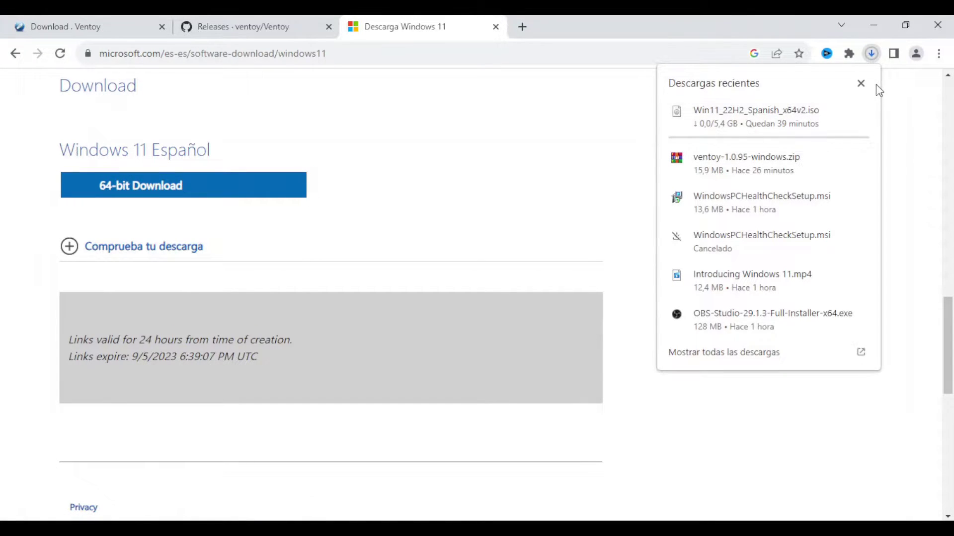
click(862, 84)
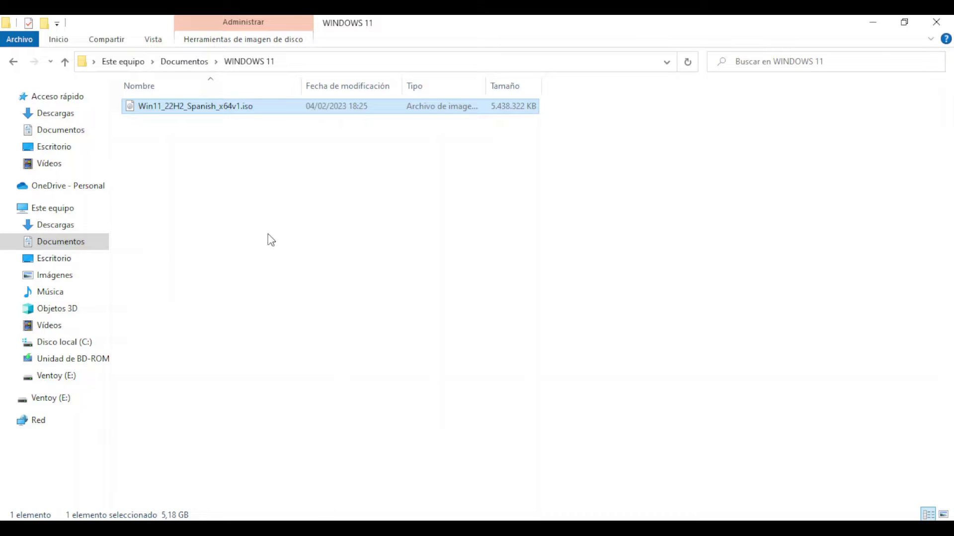
Step: Copy Win11_22H2_Spanish_x64v1.iso from the WINDOWS 11 folder in Documentos to the Ventoy (E:) drive
click(153, 106)
right_click(153, 105)
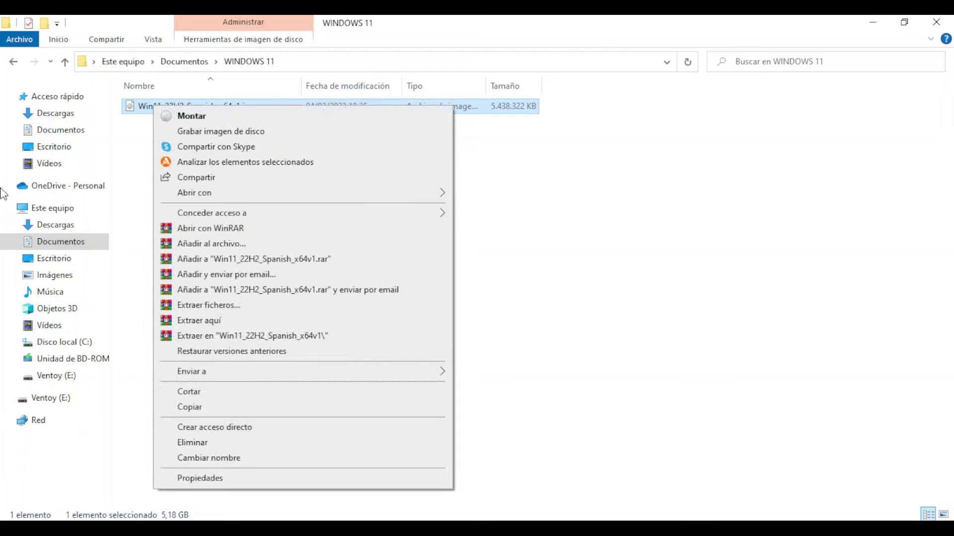
click(175, 408)
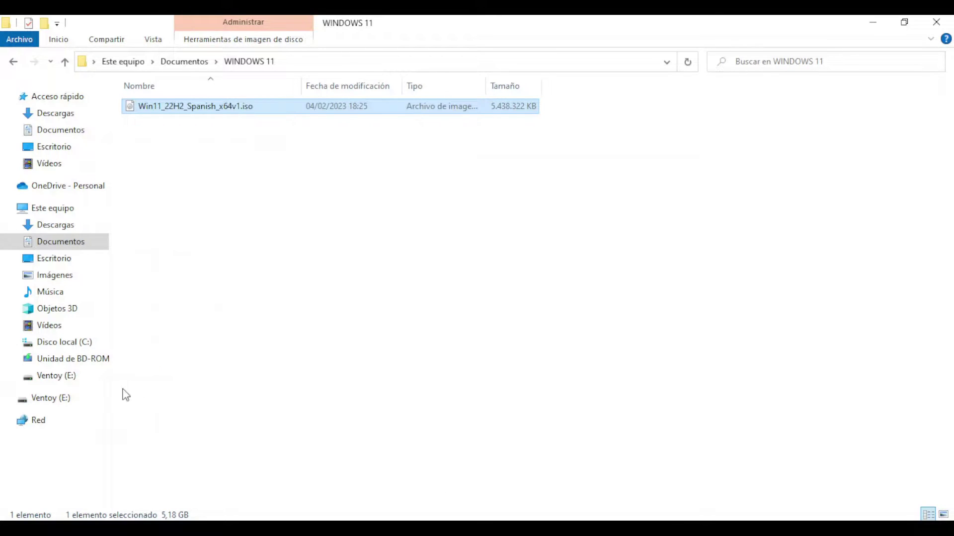
click(55, 376)
right_click(191, 268)
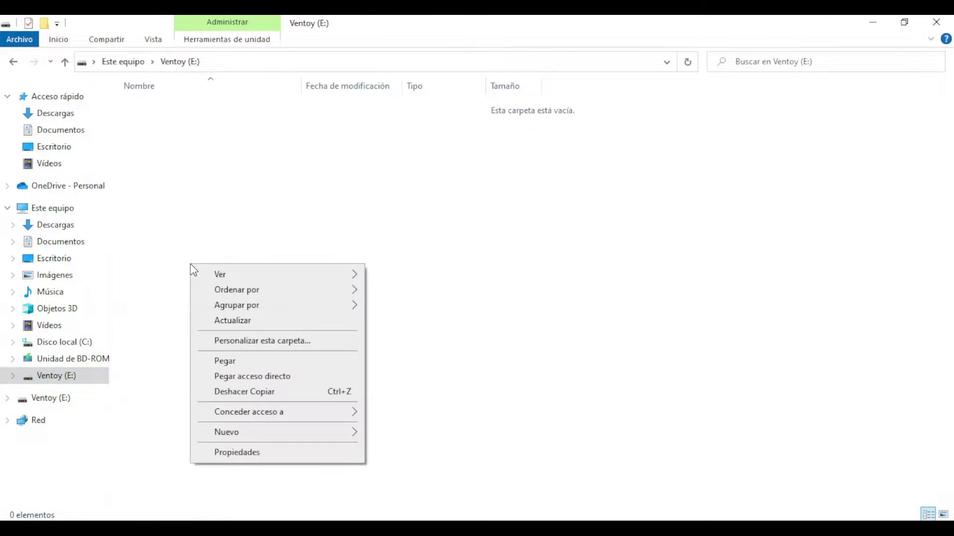
click(226, 361)
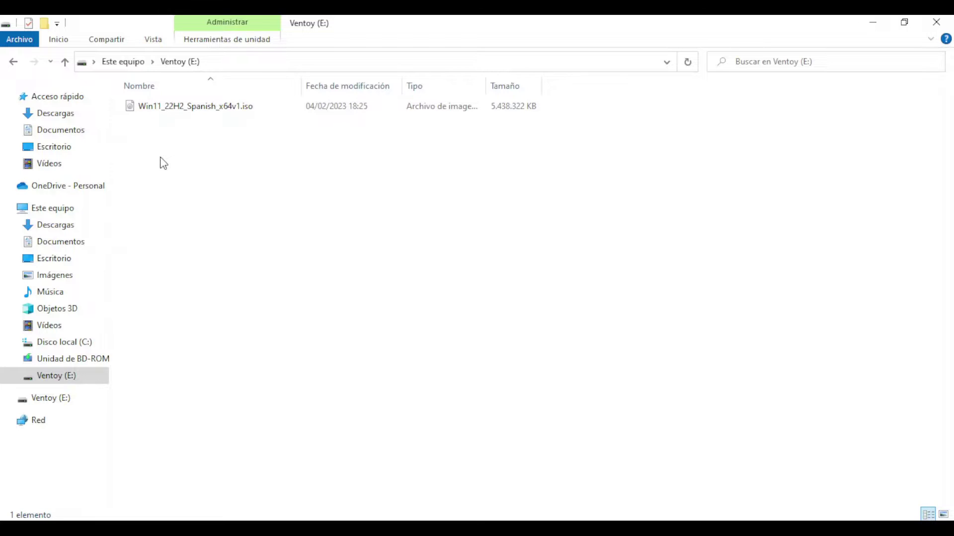
Step: Create a new folder named Ventoy in the root of the Ventoy (E:) drive
right_click(143, 130)
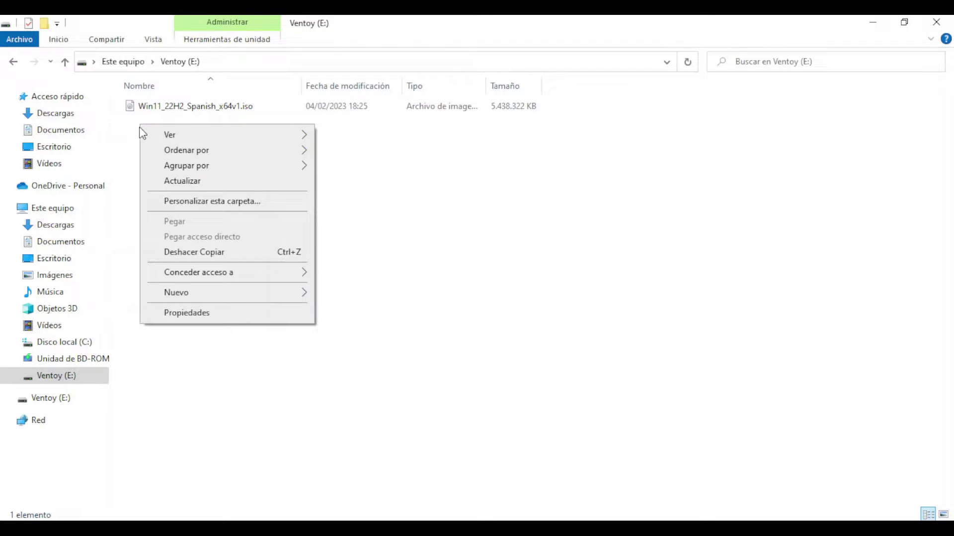
mouse_move(194, 294)
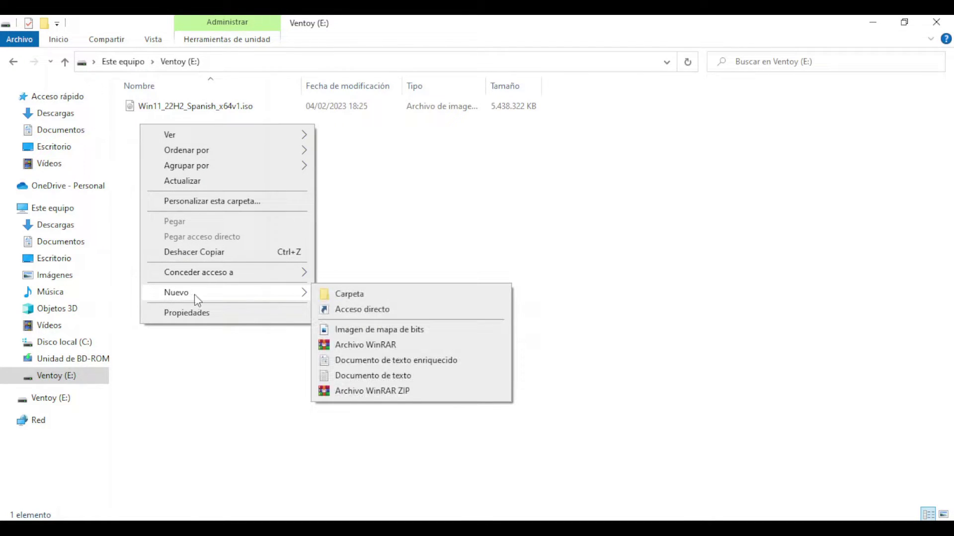
click(334, 295)
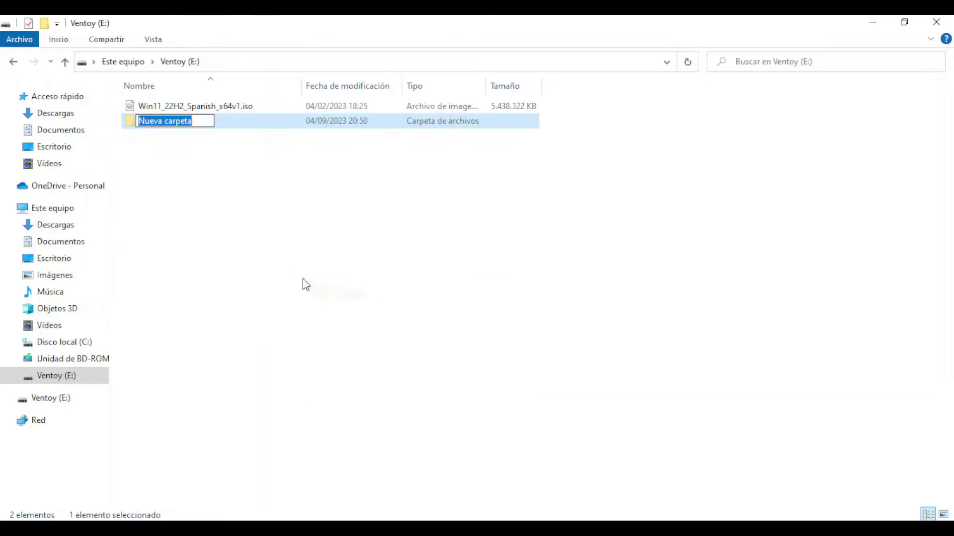
text(V)
key(BackSpace)
text(Ventoy)
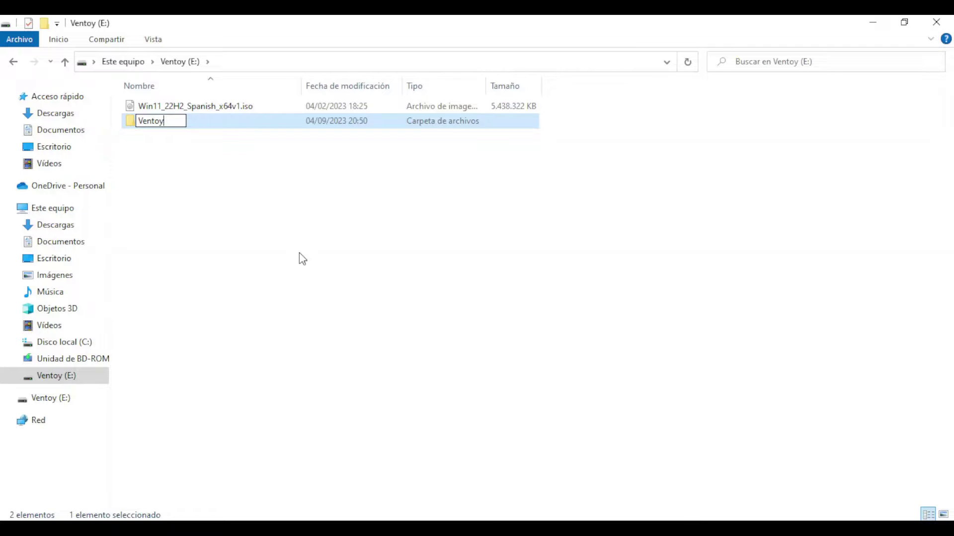
key(Return)
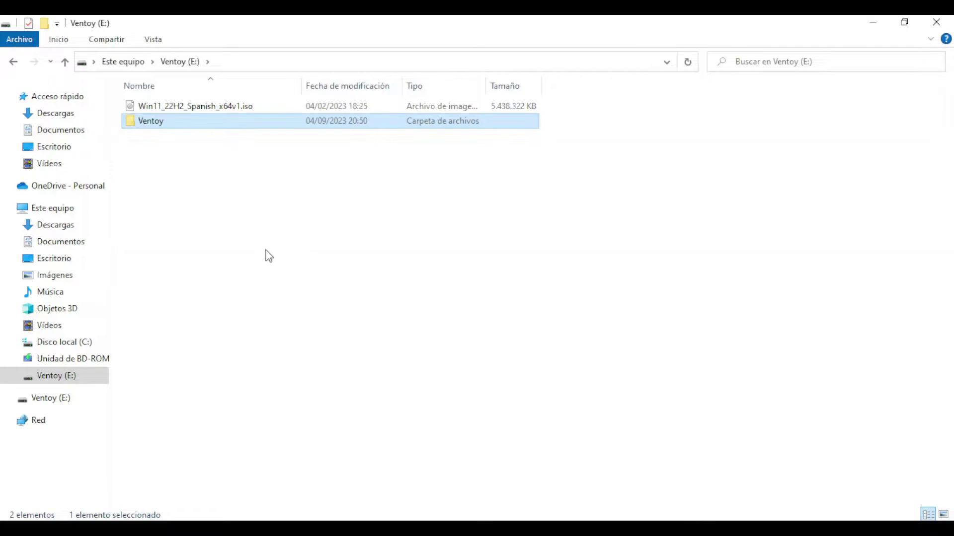
Step: Check that file name extensions are set to show, and create a new text document inside the Ventoy folder
click(158, 43)
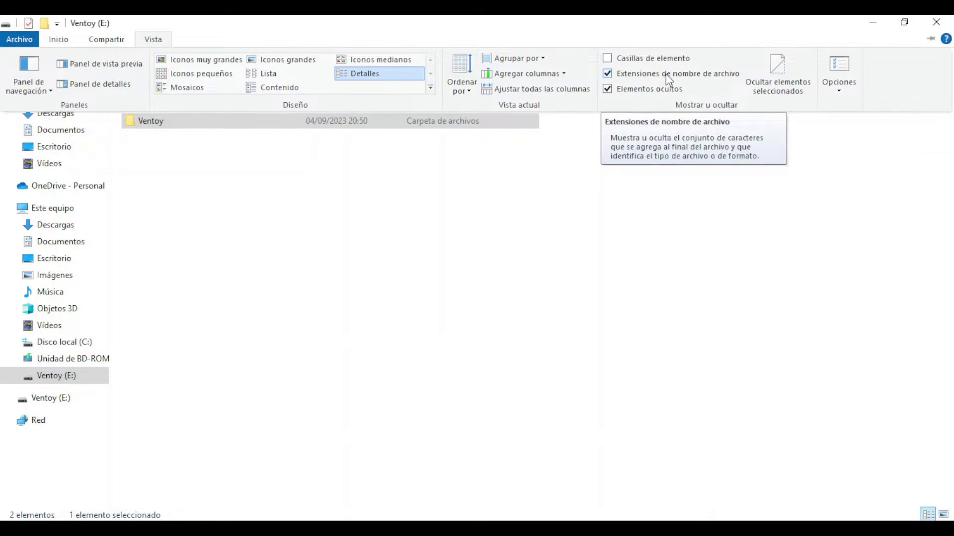
click(515, 194)
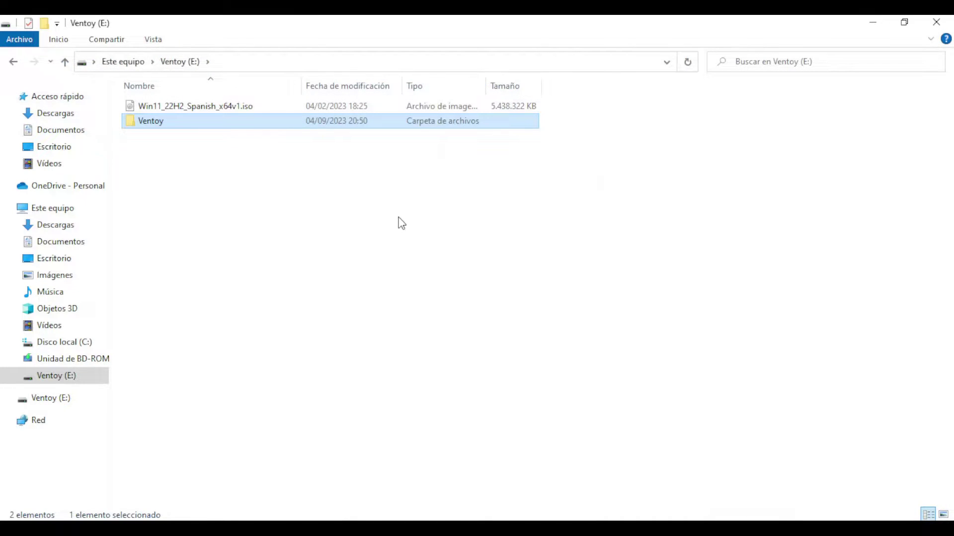
double_click(154, 128)
right_click(167, 129)
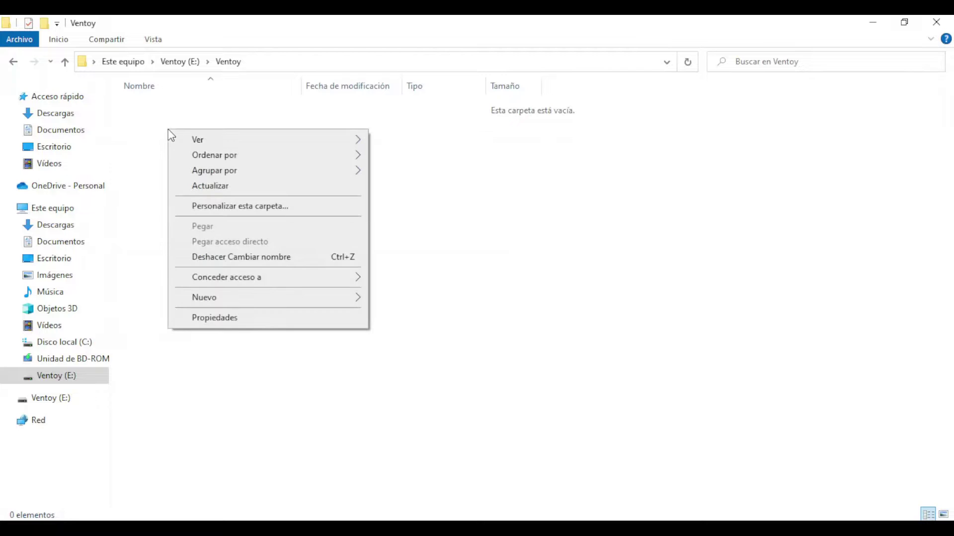
mouse_move(309, 300)
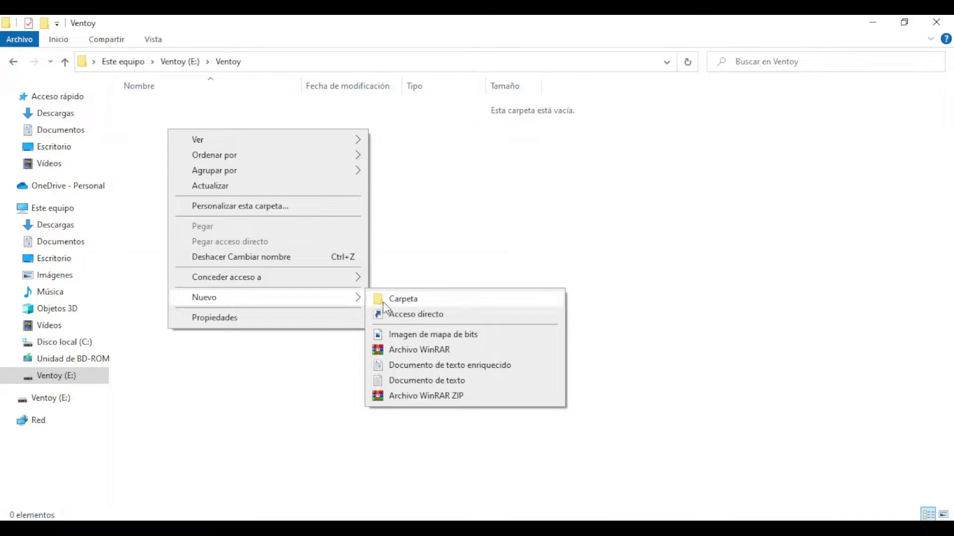
click(409, 382)
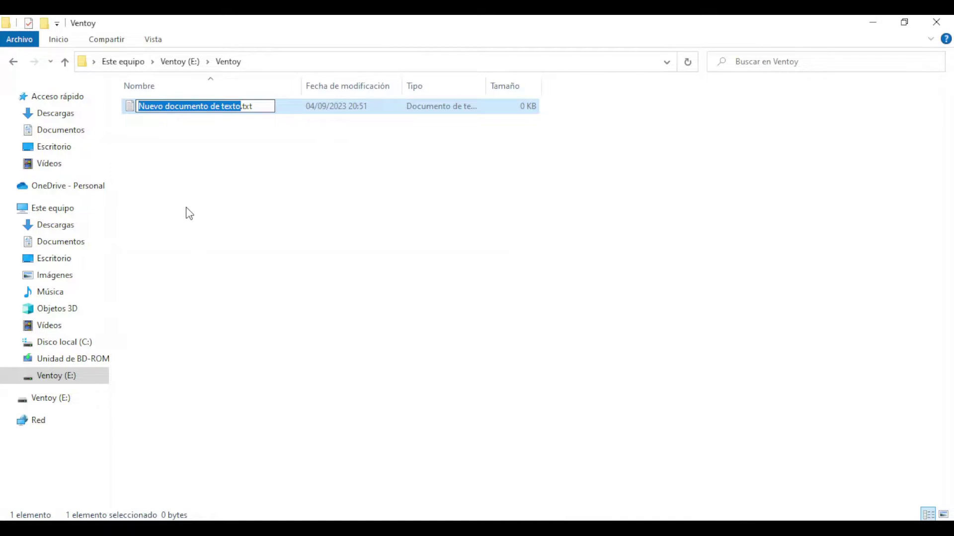
Step: Name the new text document Ventoy.json, removing the .txt extension, and accept the extension change
text(Ve)
text(ntoy)
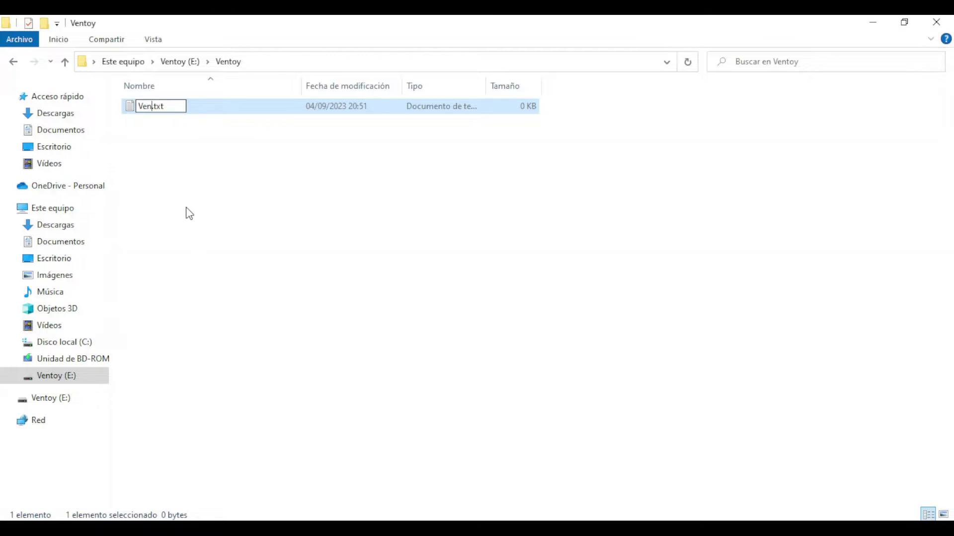
text(.json)
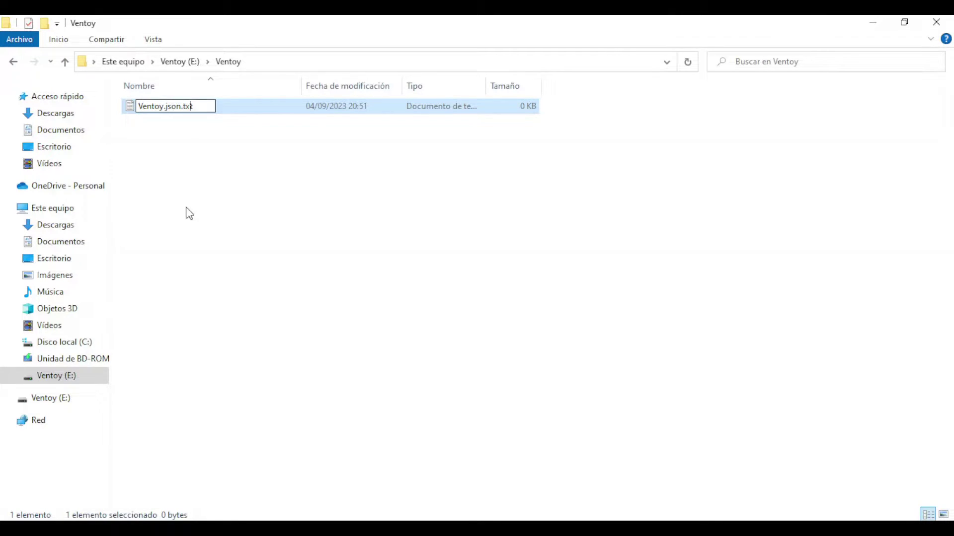
key(BackSpace)
key(BackSpace)
key(BackSpace)
key(BackSpace)
key(Return)
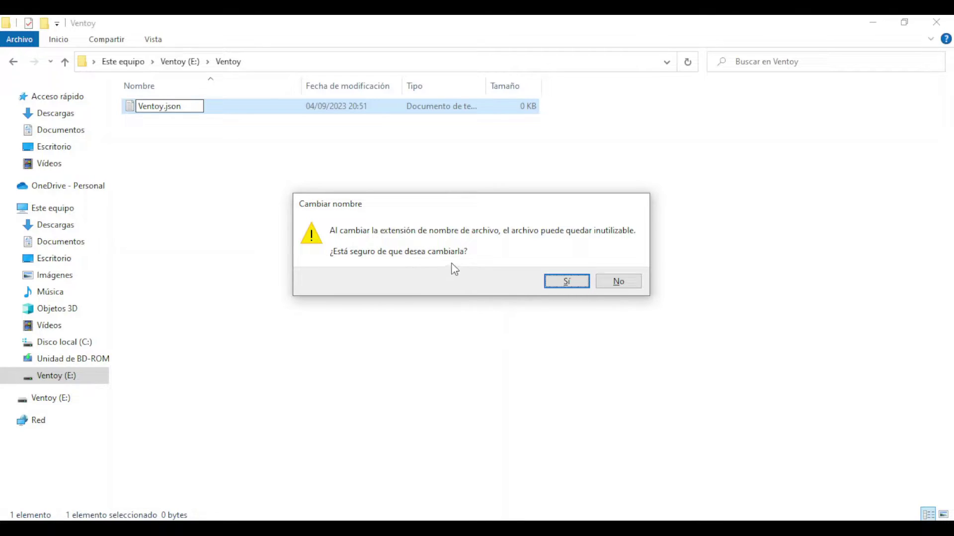
click(560, 278)
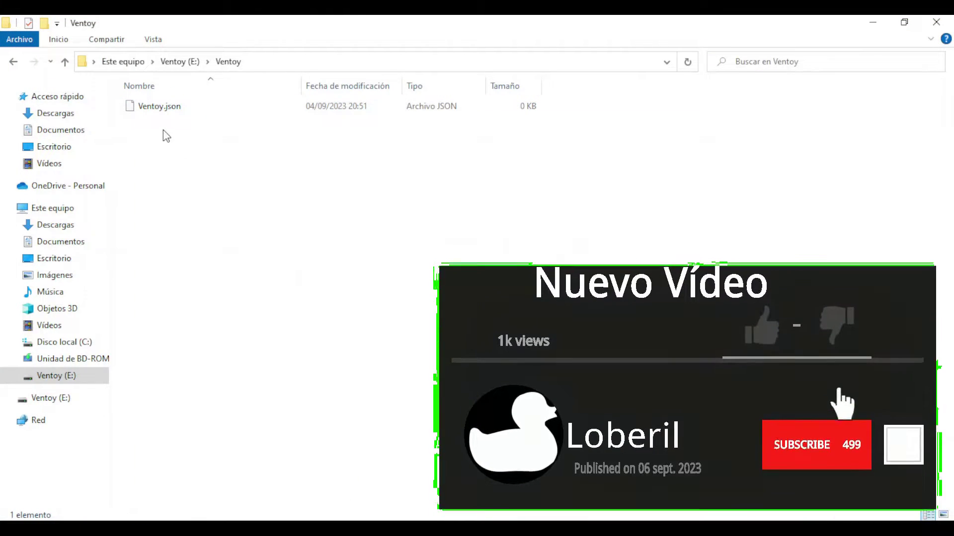
Step: Open Ventoy.json with Bloc de notas, keeping it as the default application for .json files
click(160, 107)
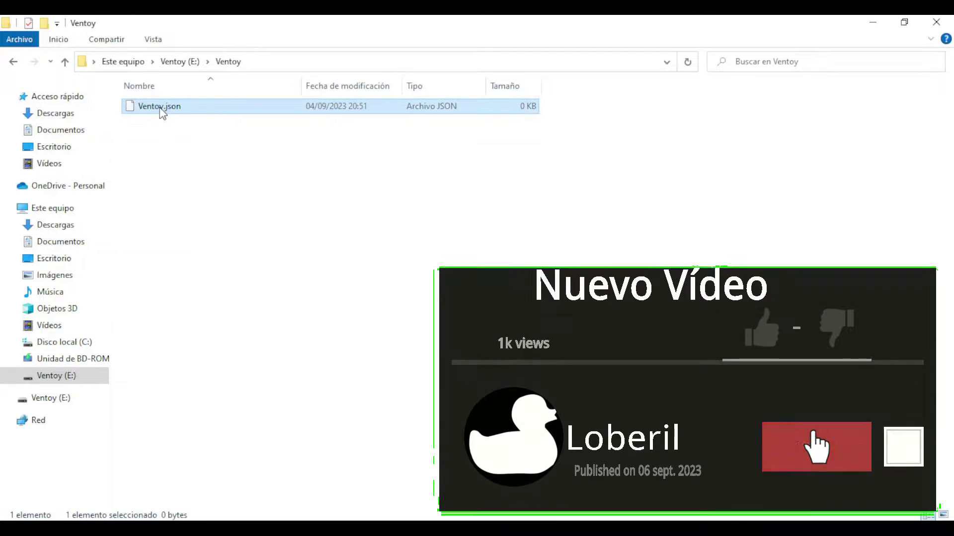
right_click(159, 107)
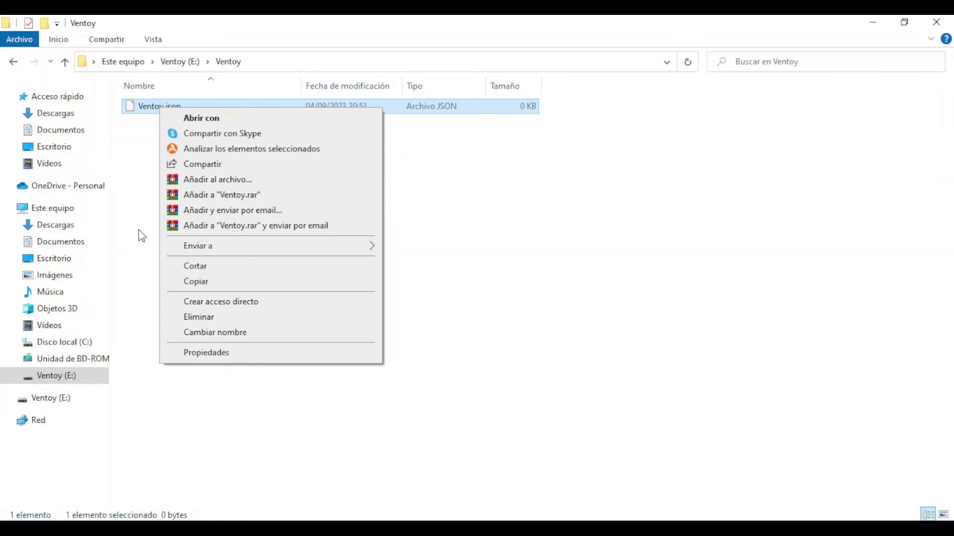
click(203, 119)
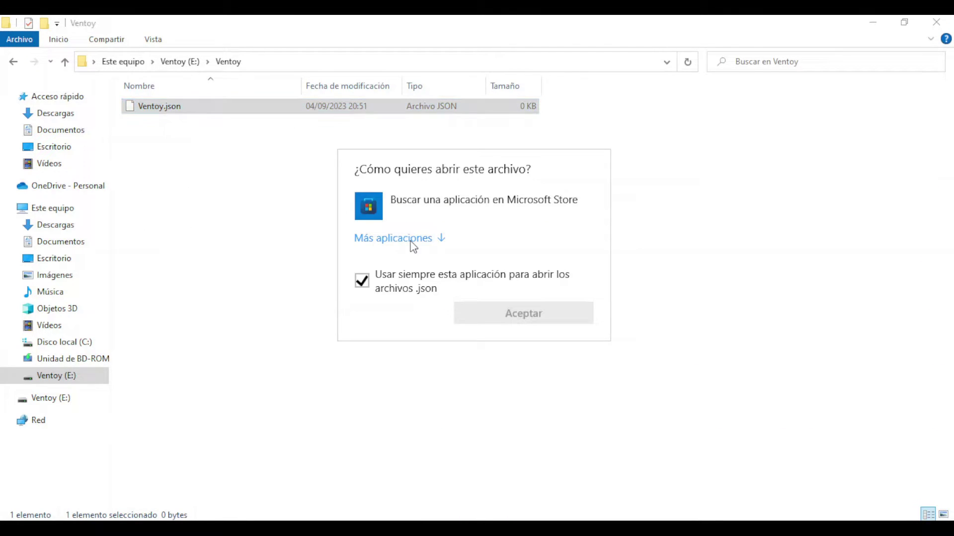
click(407, 239)
double_click(473, 273)
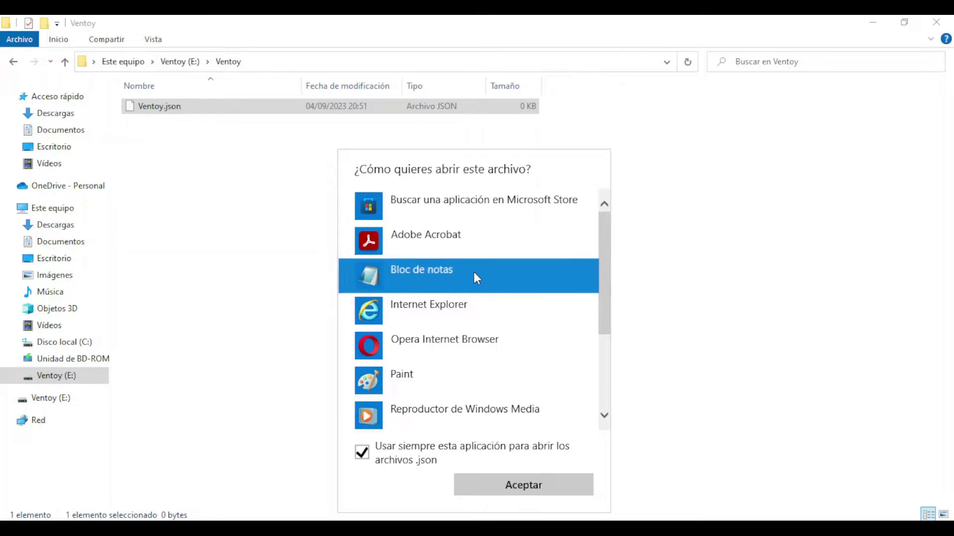
Step: Paste the copied "control" JSON block with VTOY_WIN11_BYPASS_CHECK and VTOY_WIN11_BYPASS_NRO set to "1" into the empty Ventoy.json
drag(209, 113, 291, 149)
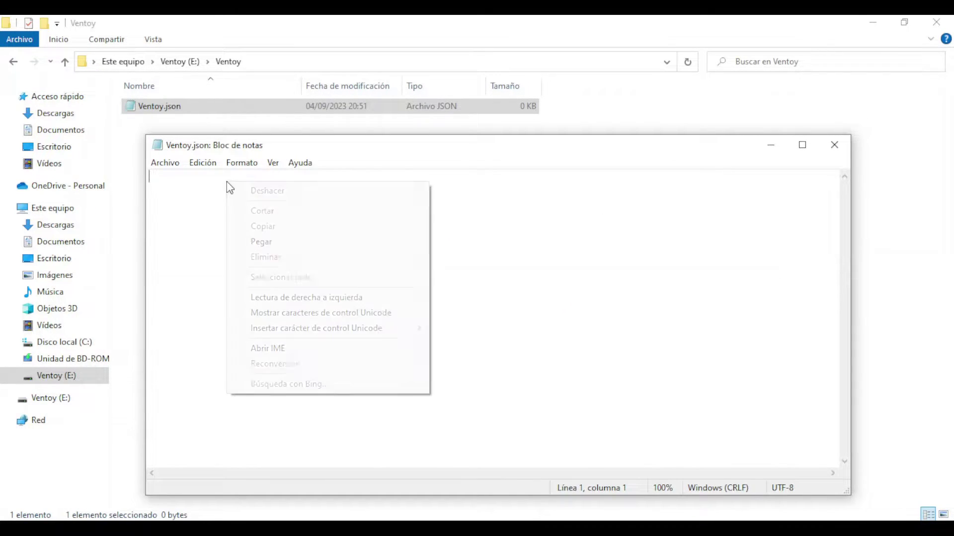
right_click(227, 182)
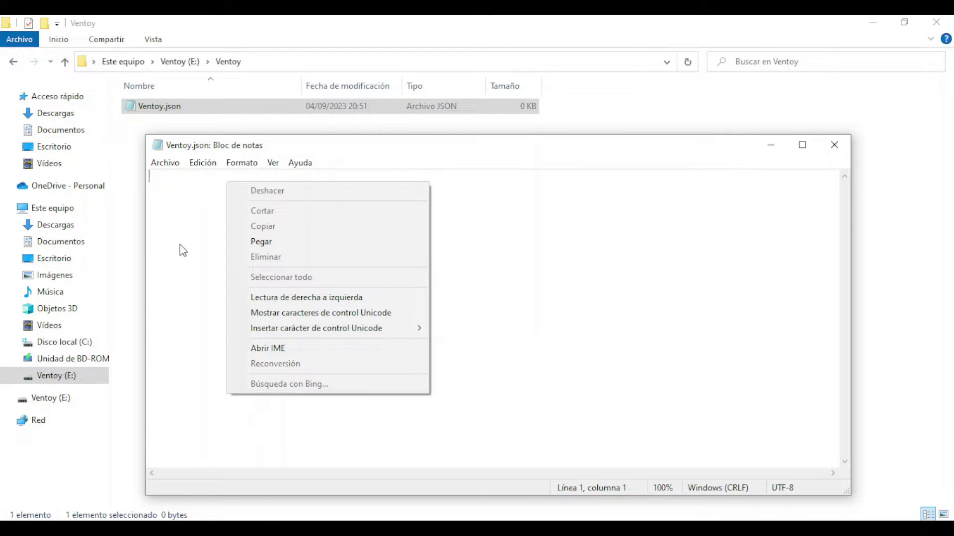
click(254, 241)
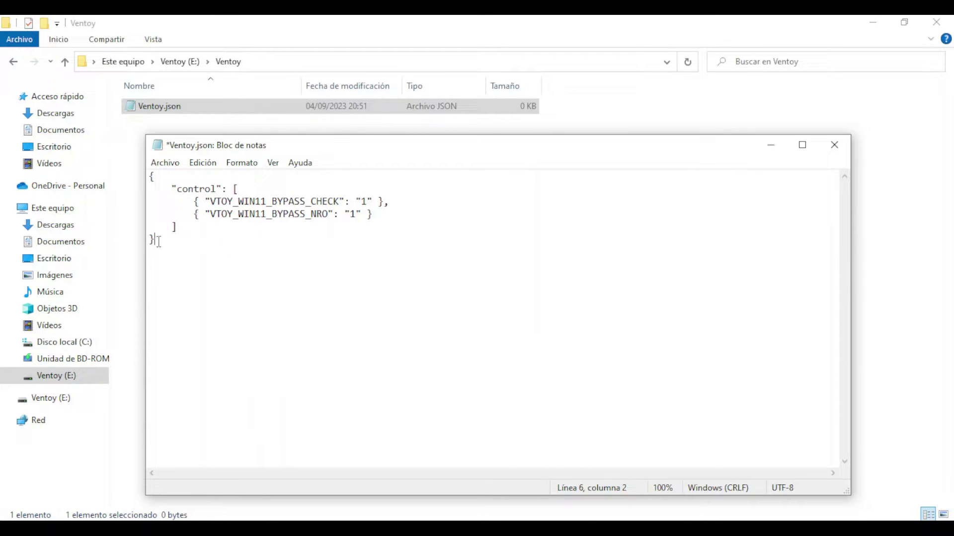
Step: Examine the pasted JSON block, especially the VTOY_WIN11_BYPASS_CHECK and VTOY_WIN11_BYPASS_NRO lines and their values
drag(155, 241, 148, 174)
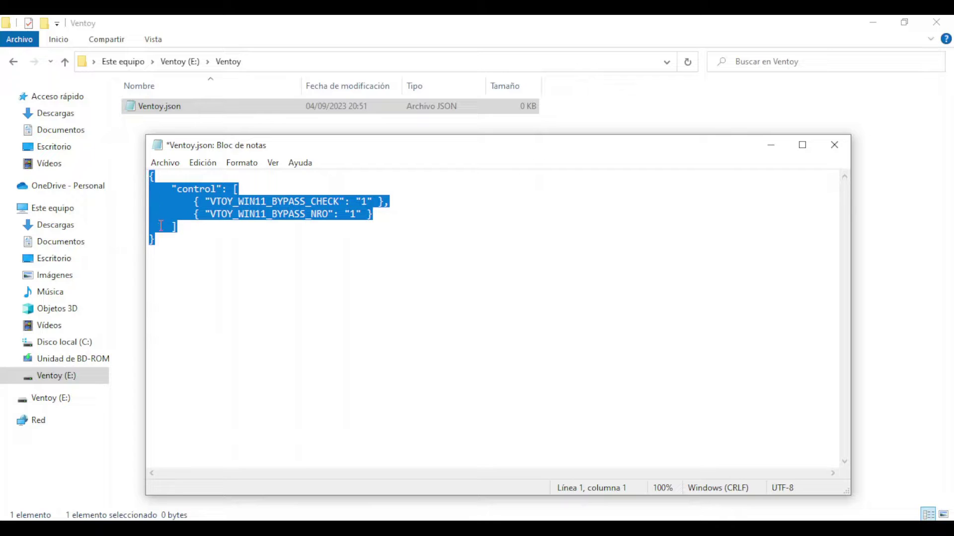
click(155, 240)
drag(153, 239, 148, 175)
click(148, 175)
click(159, 242)
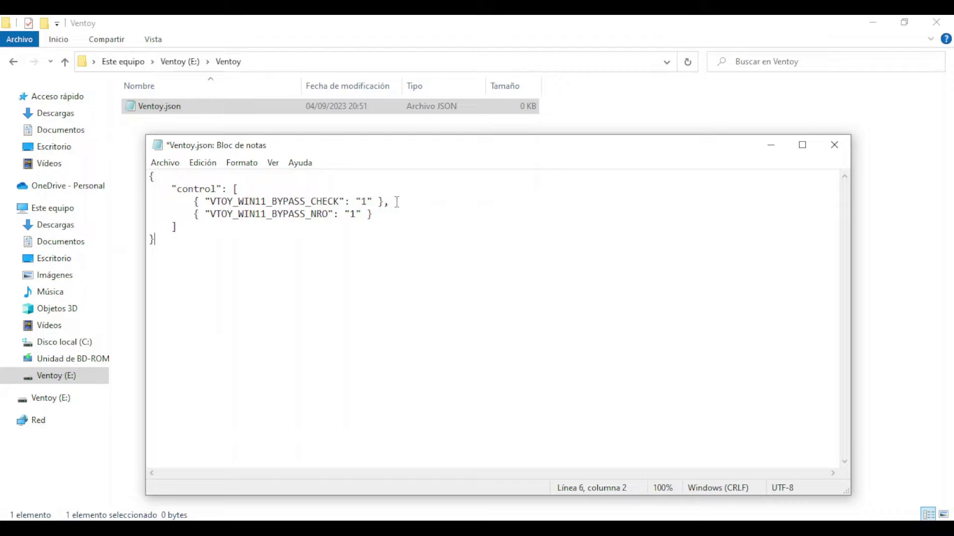
drag(193, 202, 389, 200)
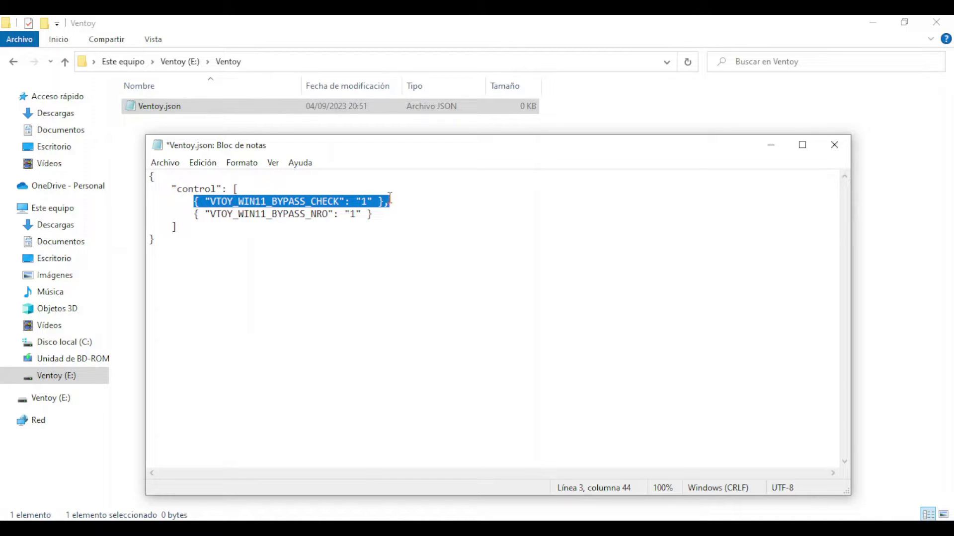
click(391, 201)
click(364, 201)
double_click(364, 201)
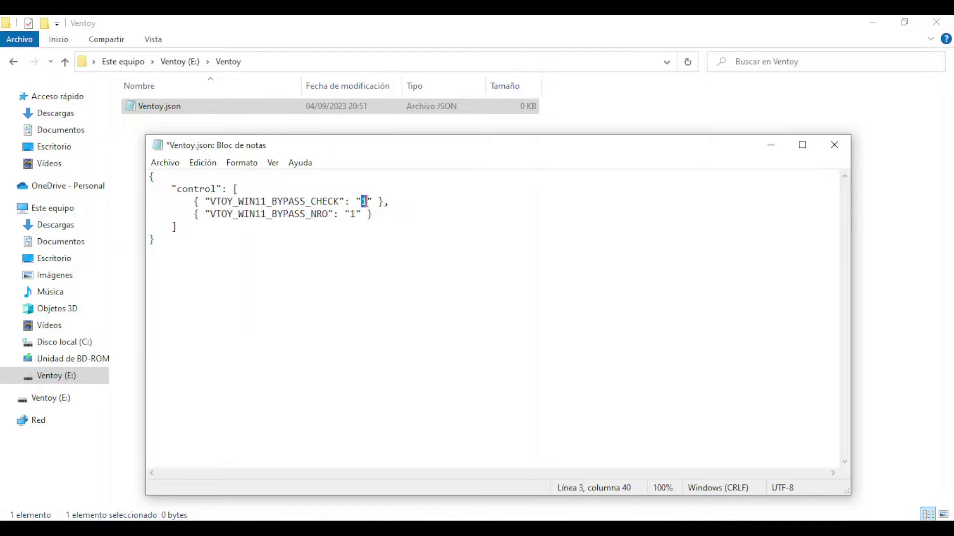
click(382, 202)
drag(196, 216, 379, 216)
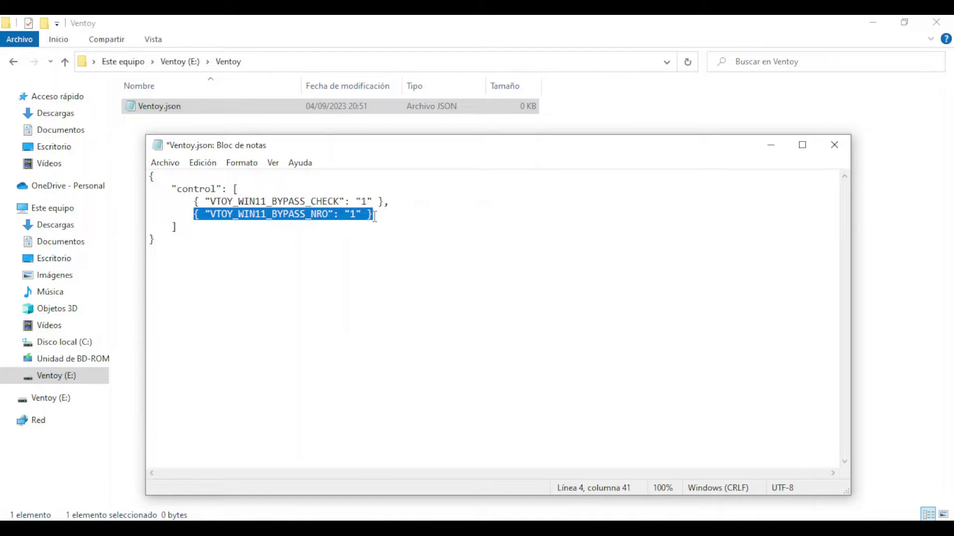
click(375, 215)
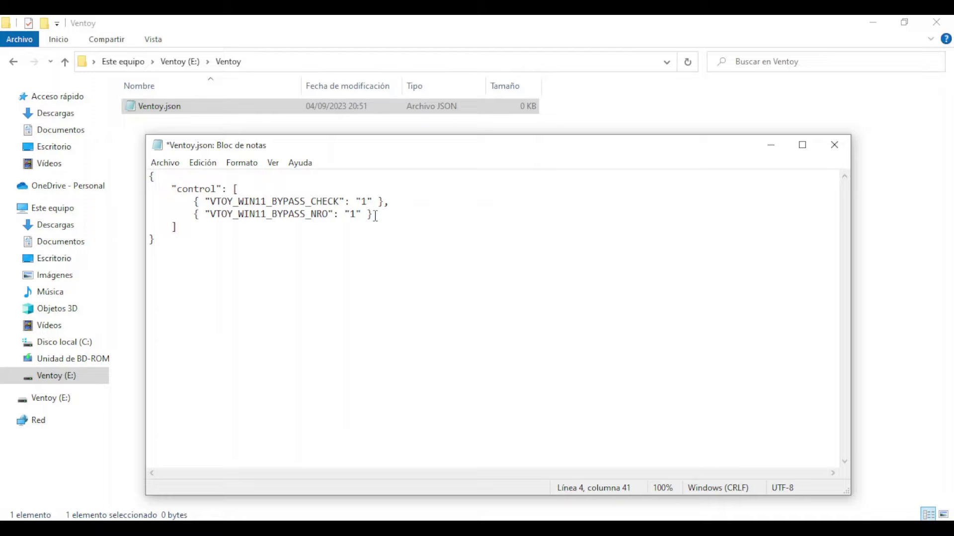
double_click(352, 215)
click(383, 219)
click(297, 229)
click(241, 242)
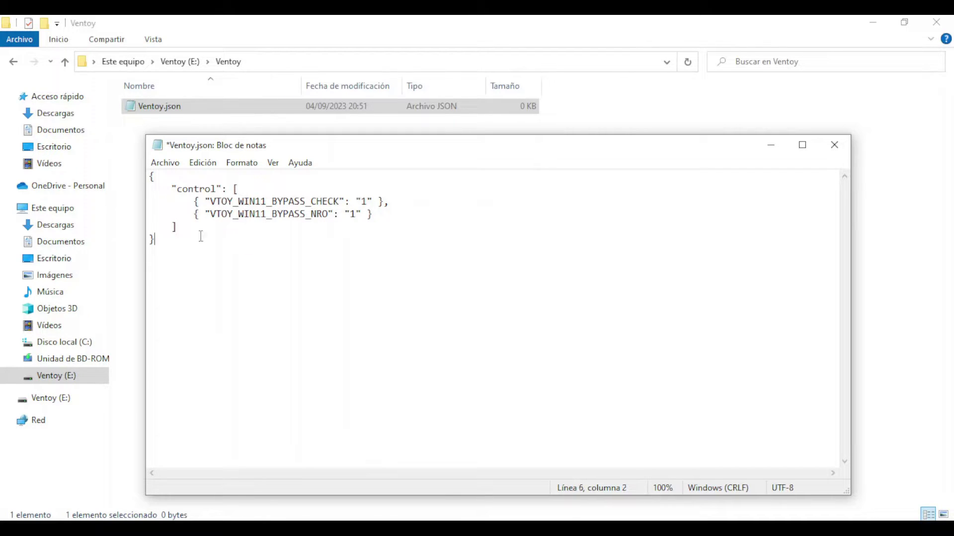
Step: Save Ventoy.json with the pasted settings and close Bloc de notas
click(161, 165)
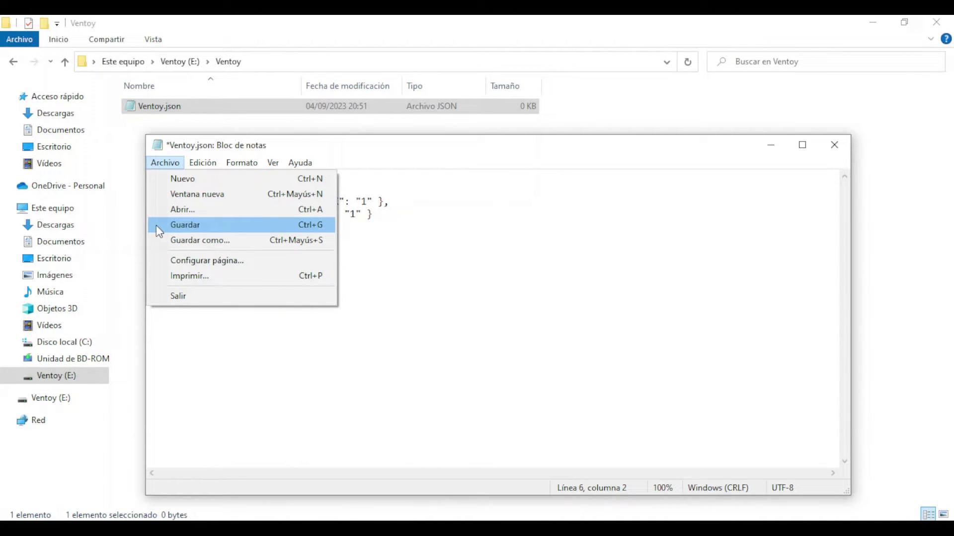
click(158, 225)
click(830, 155)
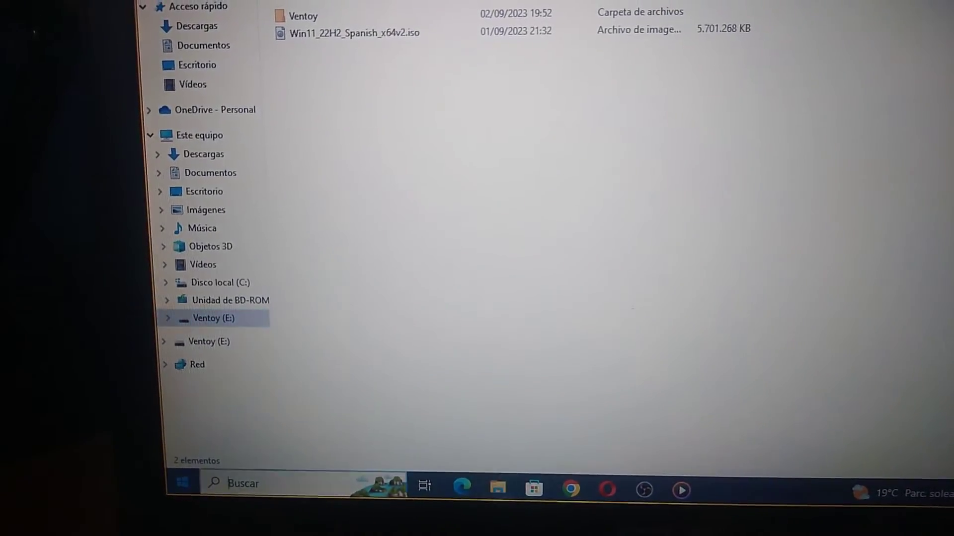
Step: Open the Windows power options to restart the computer
click(184, 471)
click(184, 450)
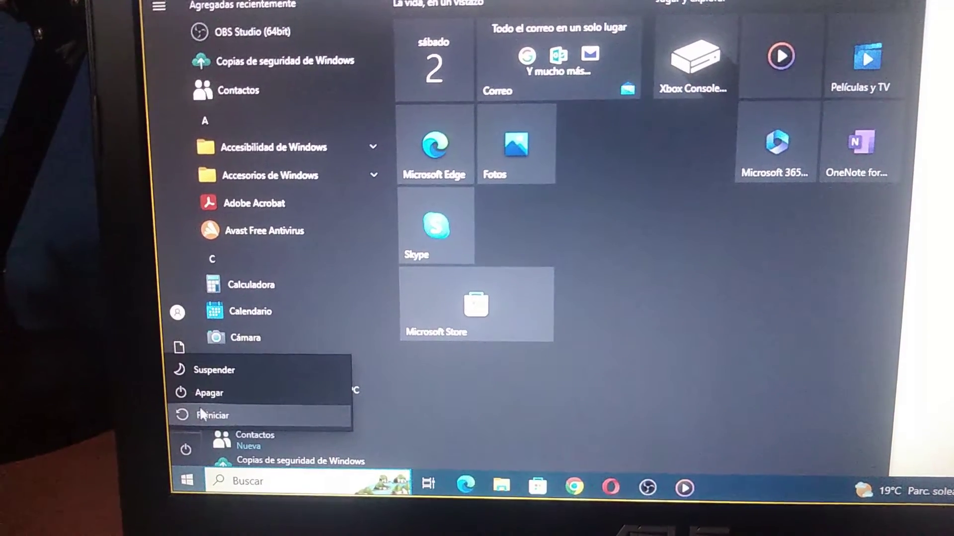